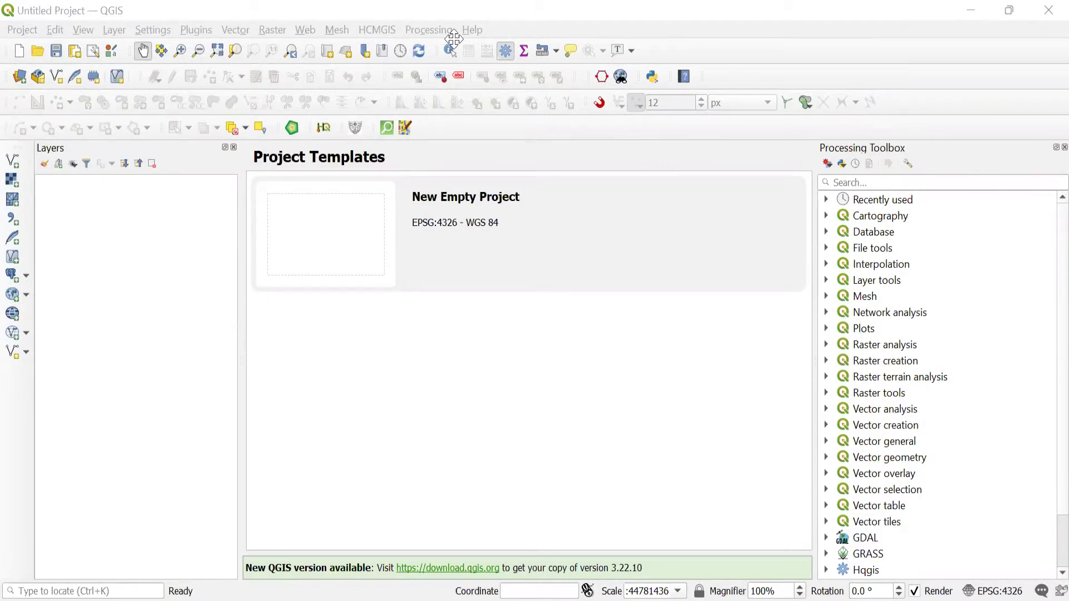
Look over the HCMGIS Basemaps menu, then create a new empty QGIS project.
click(389, 33)
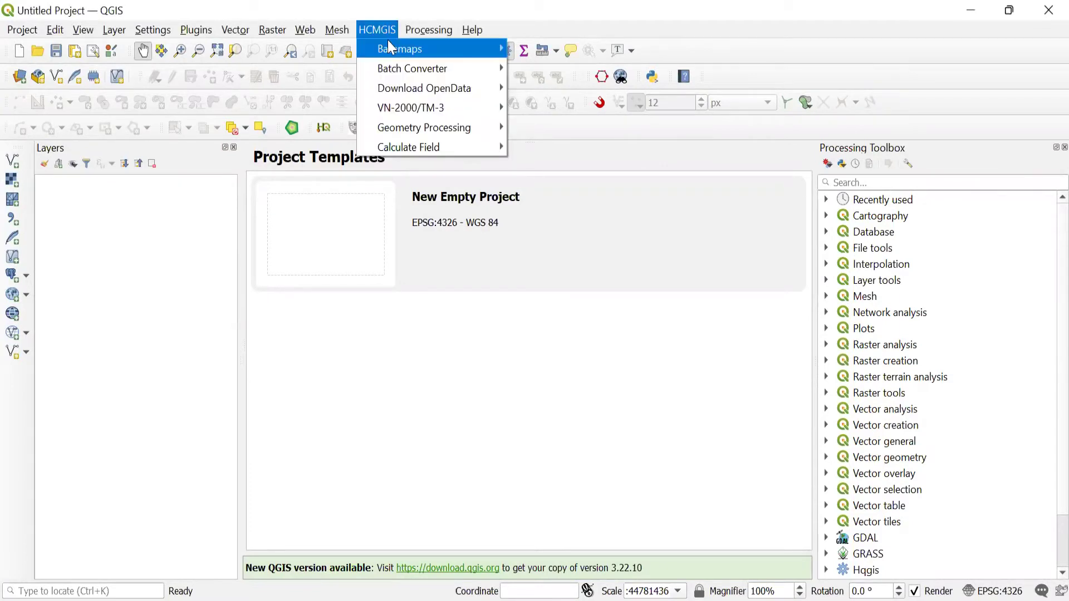
mouse_move(392, 52)
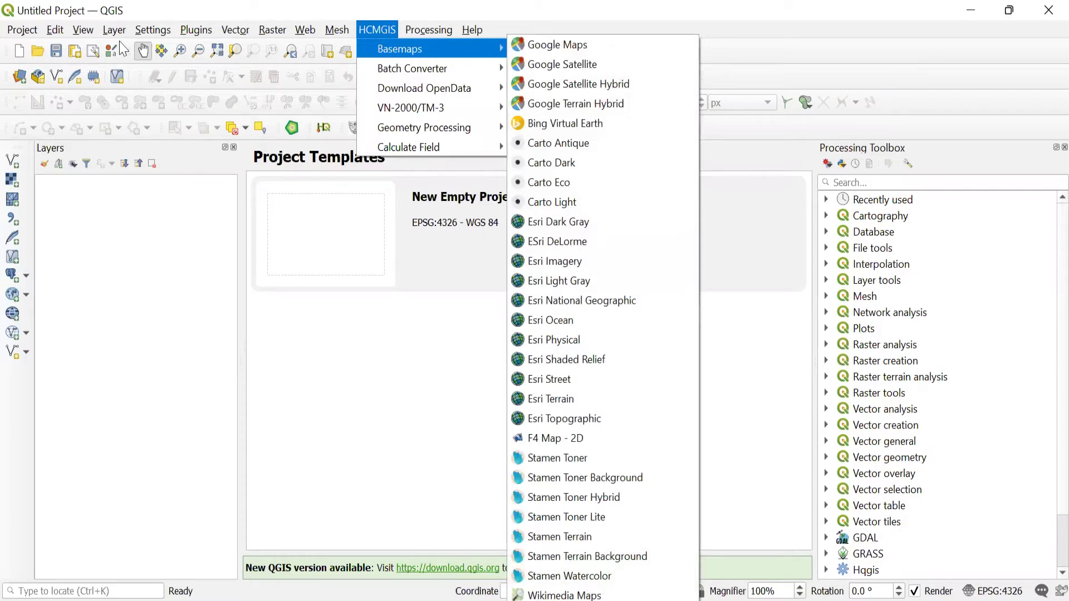
click(22, 30)
click(34, 56)
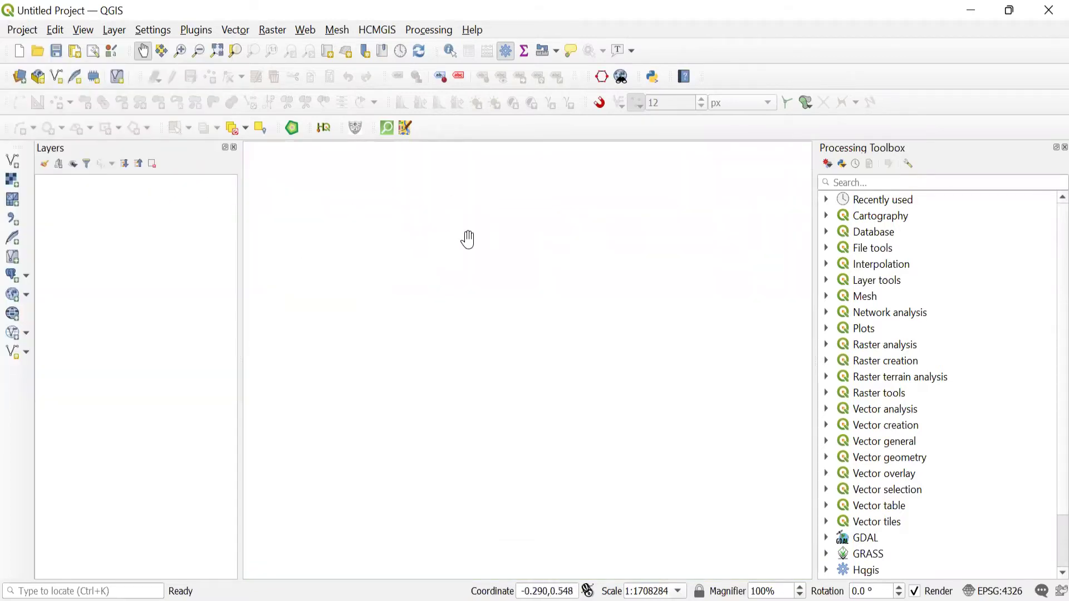
Turn on the Browser panel and expand XYZ Tiles to reveal the Bing Virtual Earth connection.
right_click(514, 38)
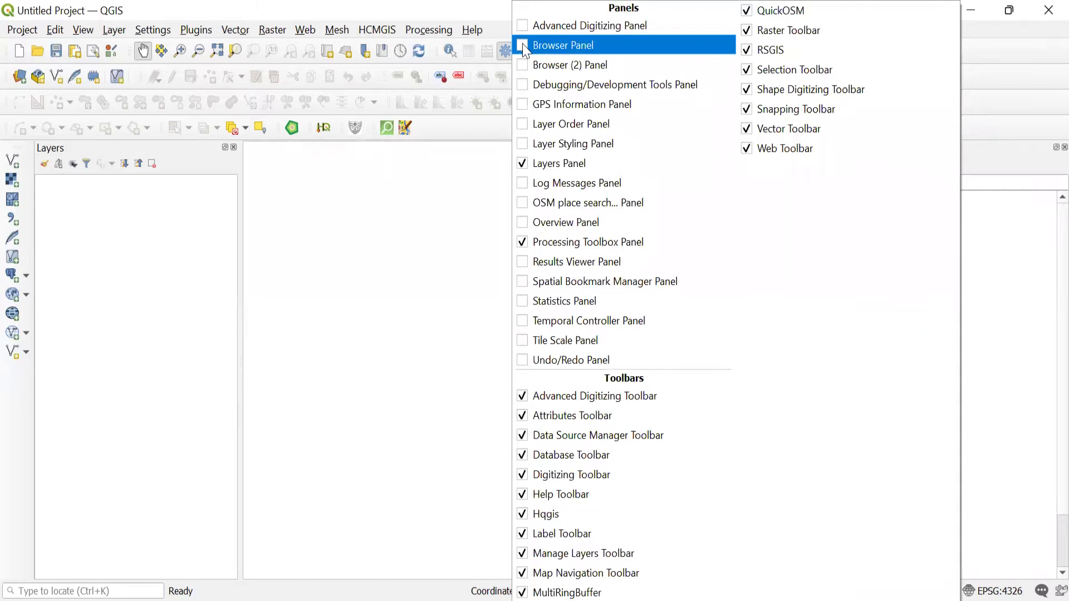
click(524, 45)
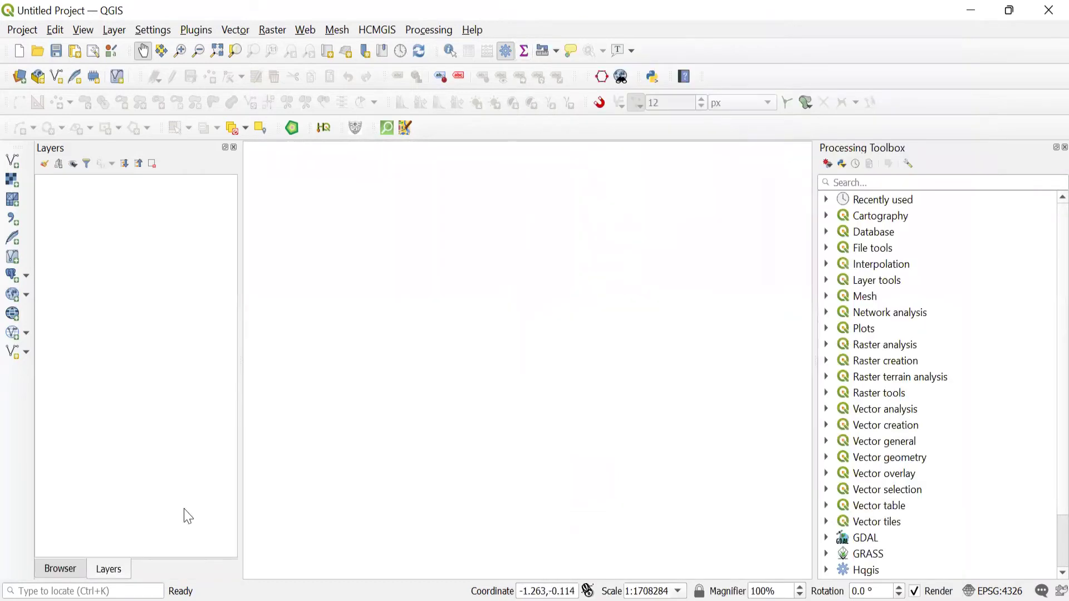
click(61, 571)
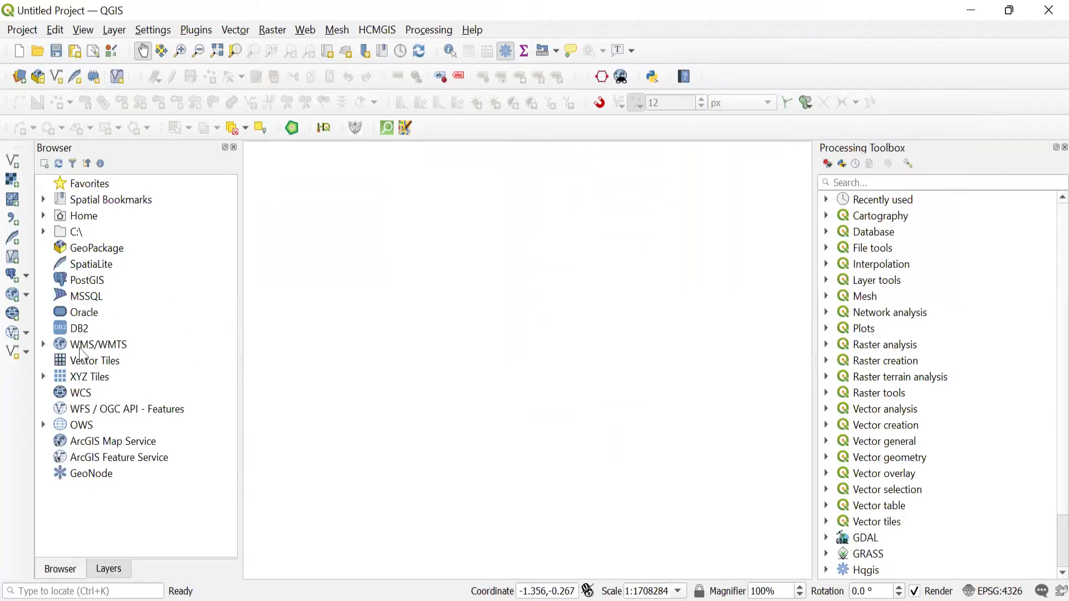
double_click(91, 379)
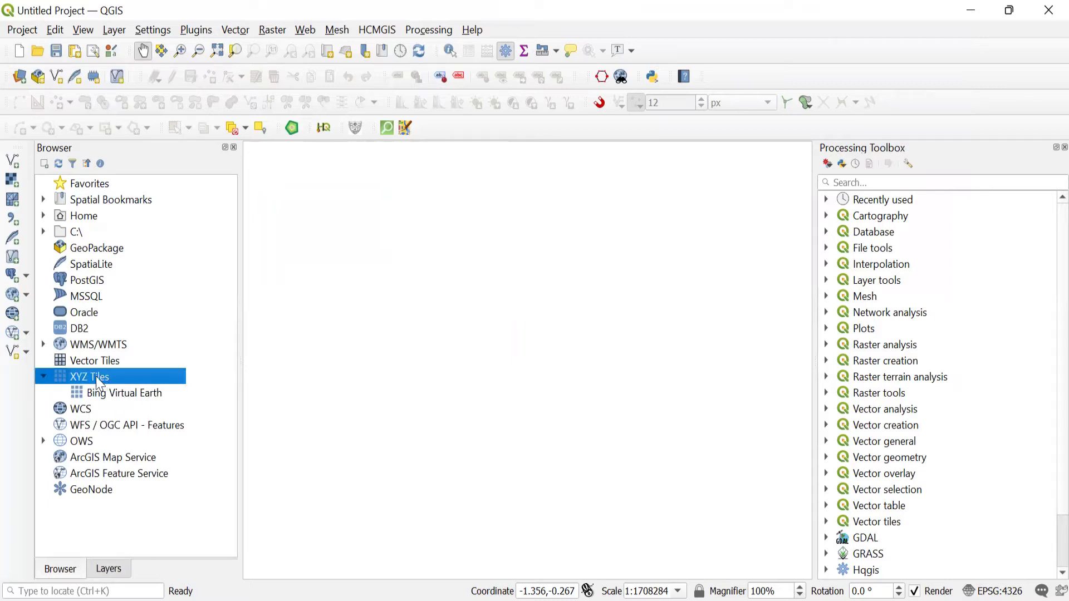
click(44, 377)
click(44, 378)
Open a blank New Connection form under XYZ Tiles, then switch to the web browser.
right_click(134, 377)
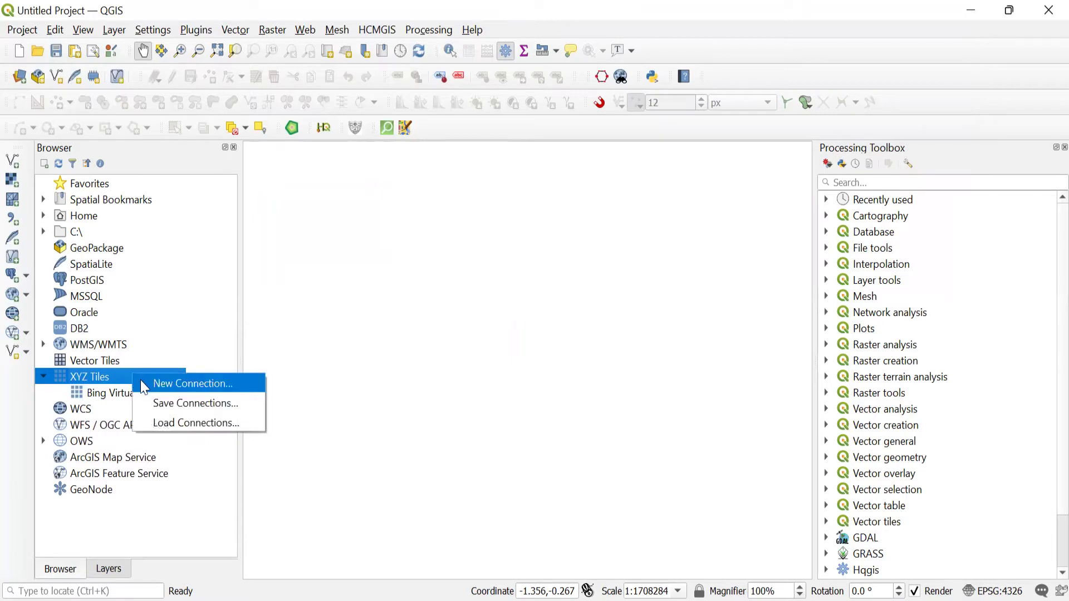
click(147, 386)
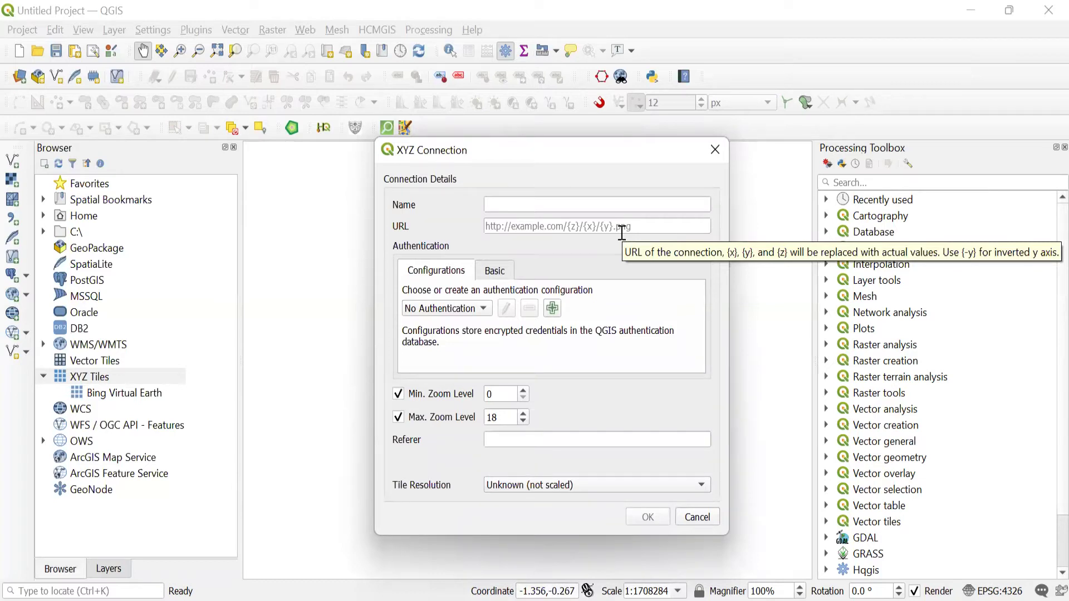
key(alt+Tab)
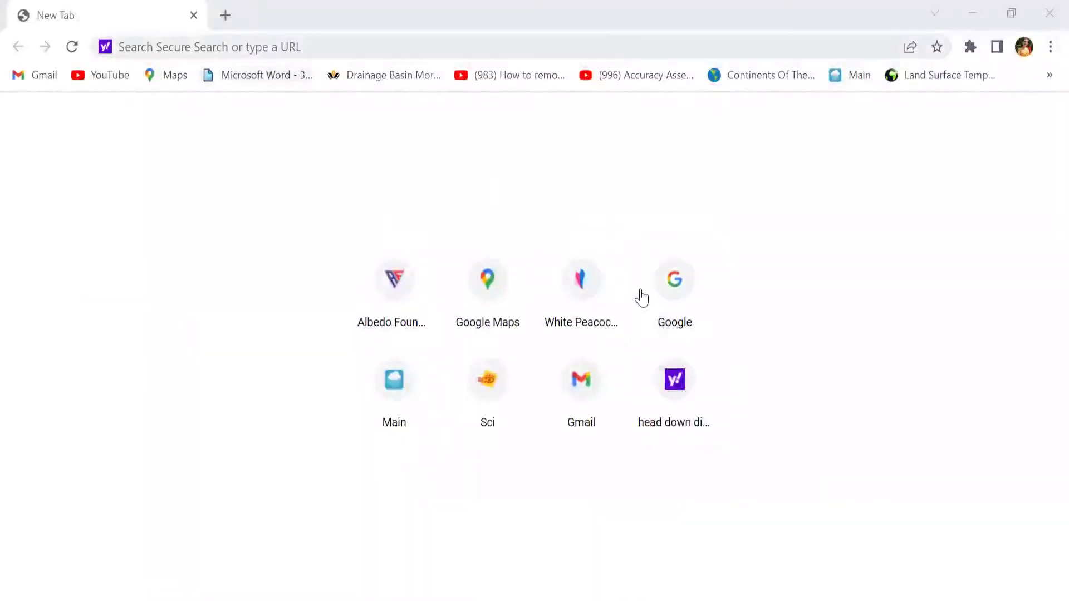
Search 'XYZ TILE GOOGLE MAP', open the opensourceoptions article, and select its Google Maps tile URL.
text(xy)
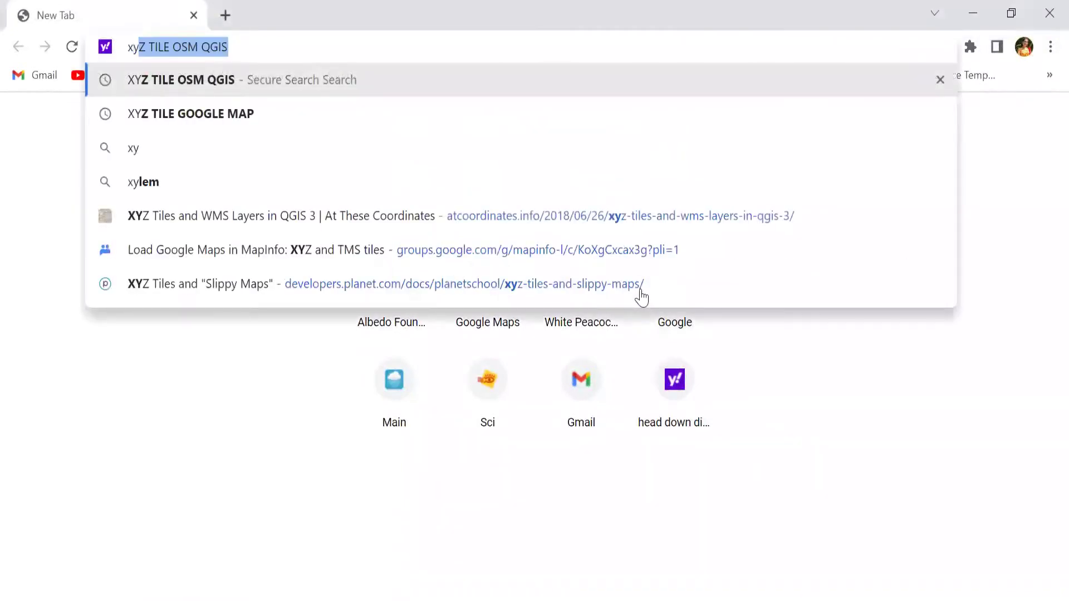
text(z)
click(205, 124)
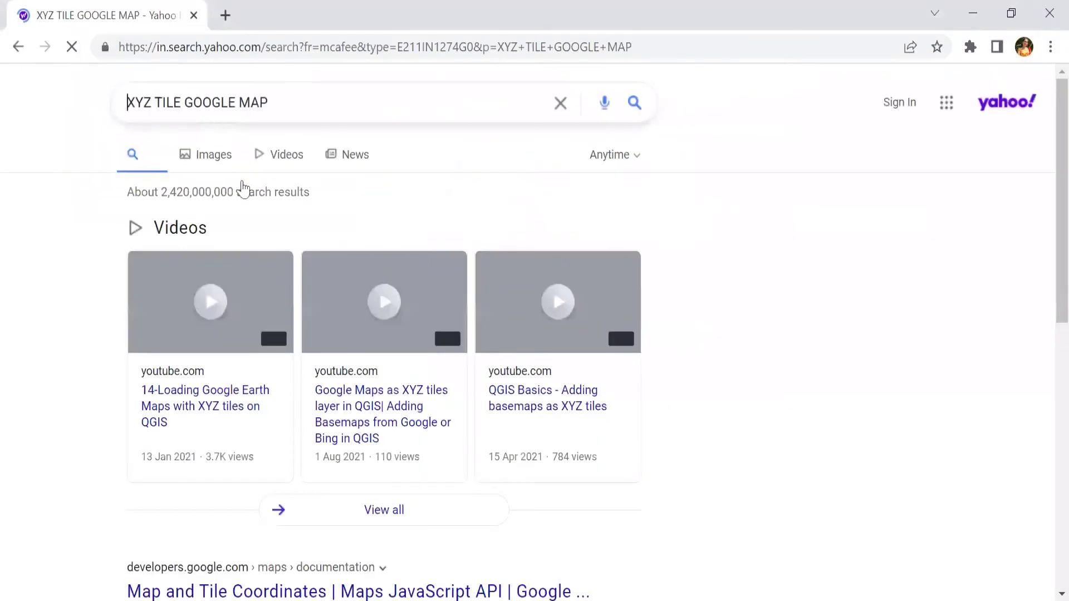
scroll(307, 404, down, 5)
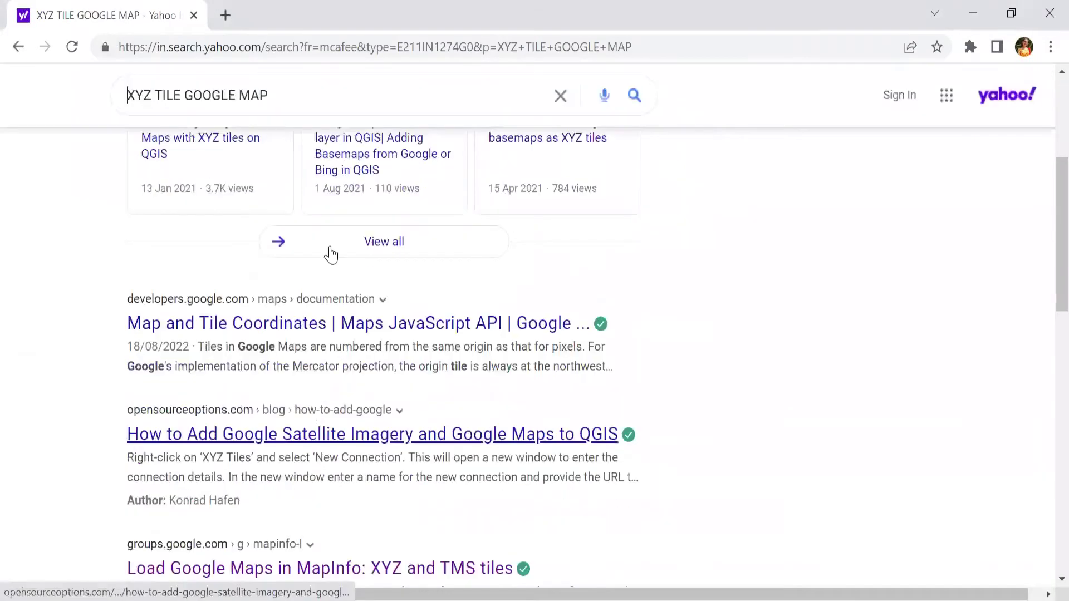
scroll(346, 256, down, 3)
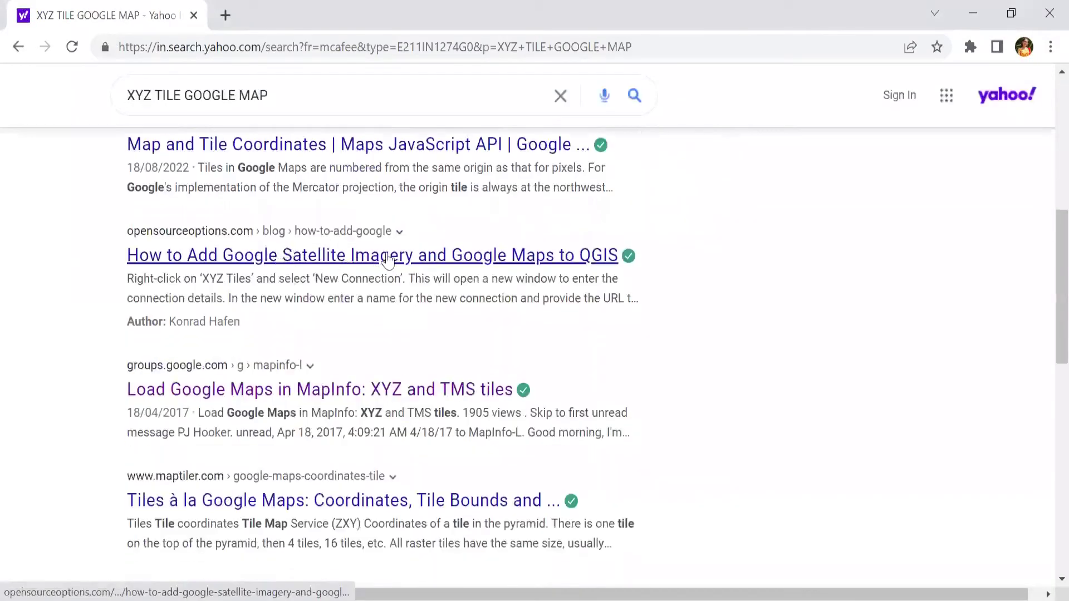
click(388, 260)
scroll(370, 384, down, 8)
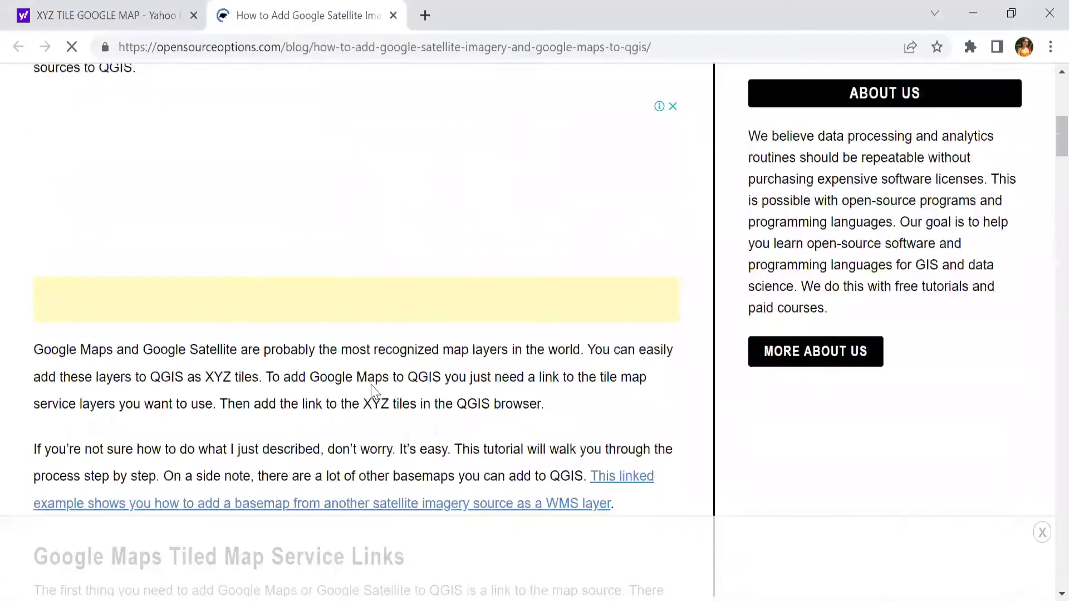
scroll(374, 383, down, 8)
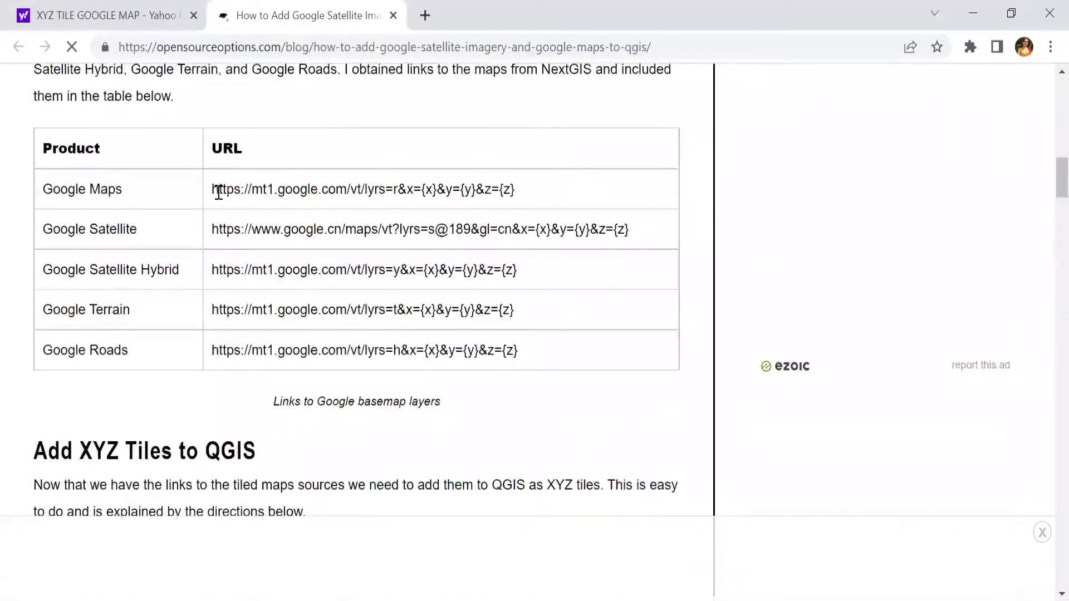
drag(214, 190, 527, 196)
key(ctrl+c)
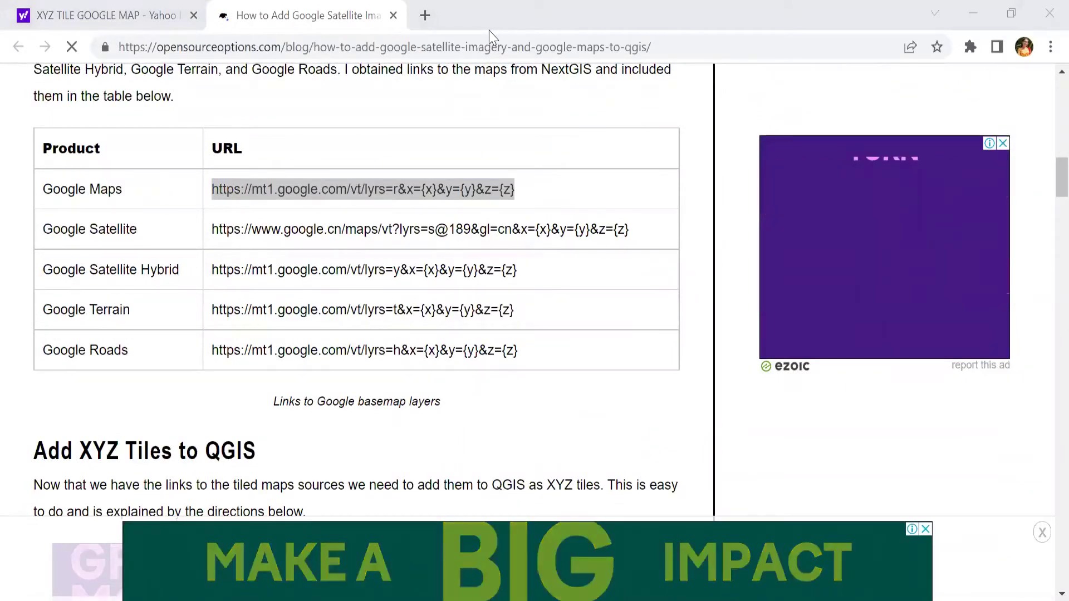
Paste the Google Maps tile URL, name the connection 'Google Map', and save it.
key(alt+Tab)
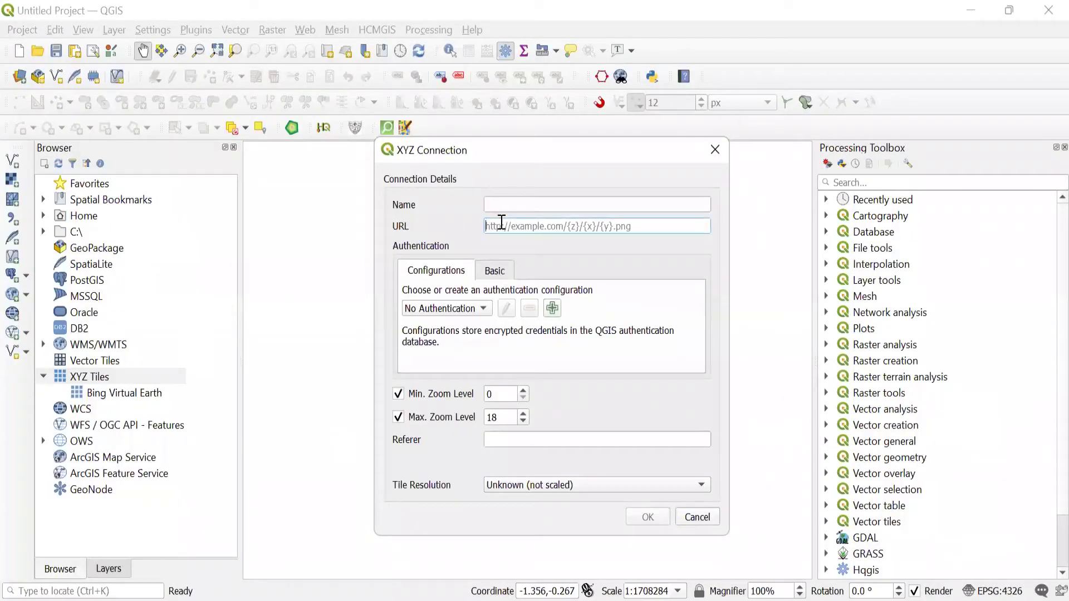
key(ctrl+v)
click(512, 205)
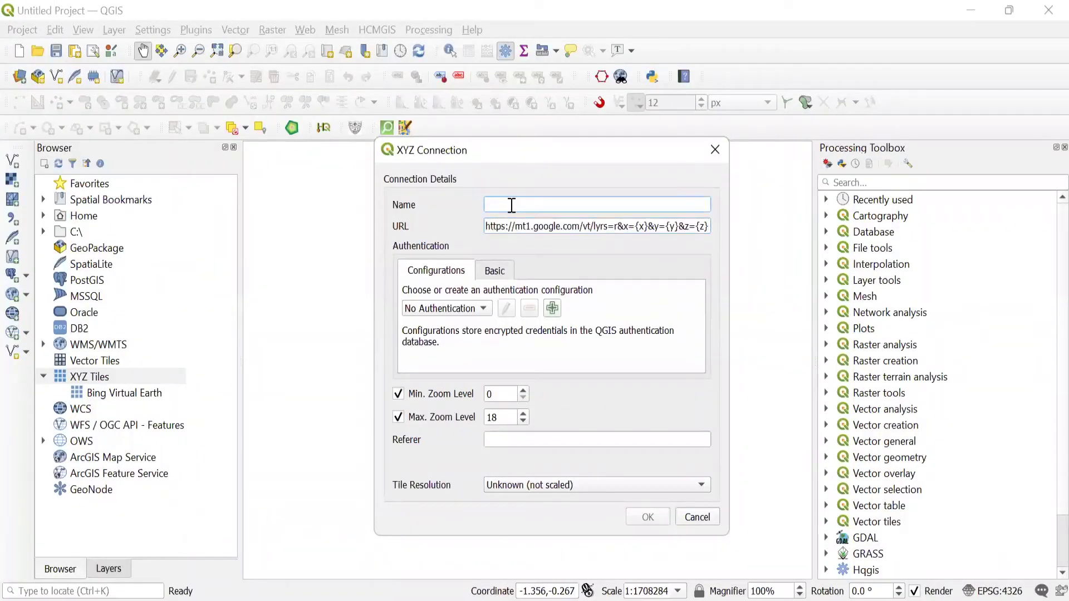
text(Google Map)
click(647, 517)
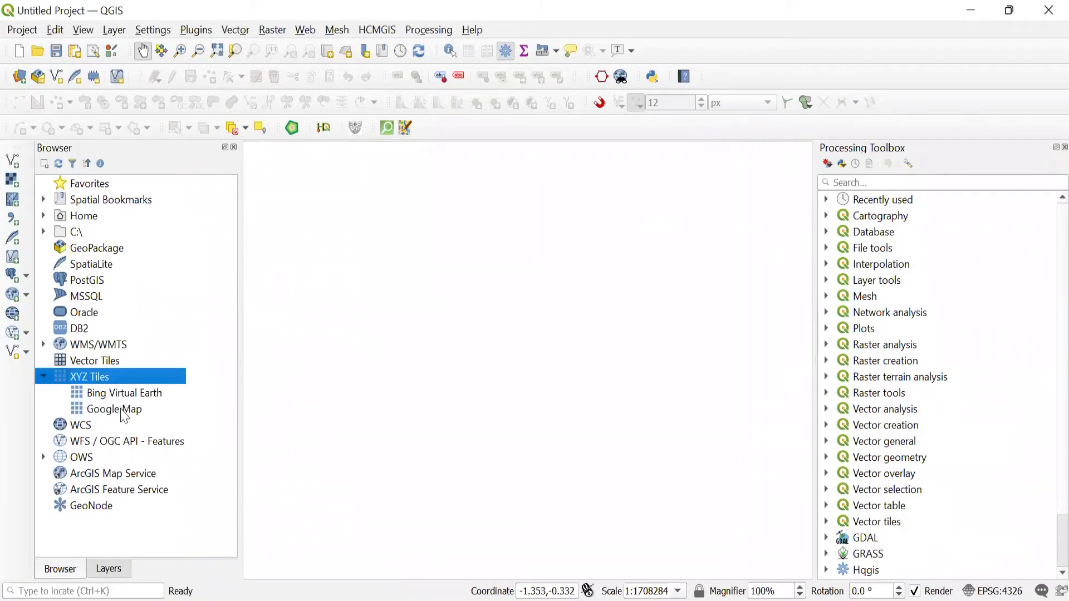
Load the Google Map connection as a layer and zoom around the world basemap.
double_click(123, 410)
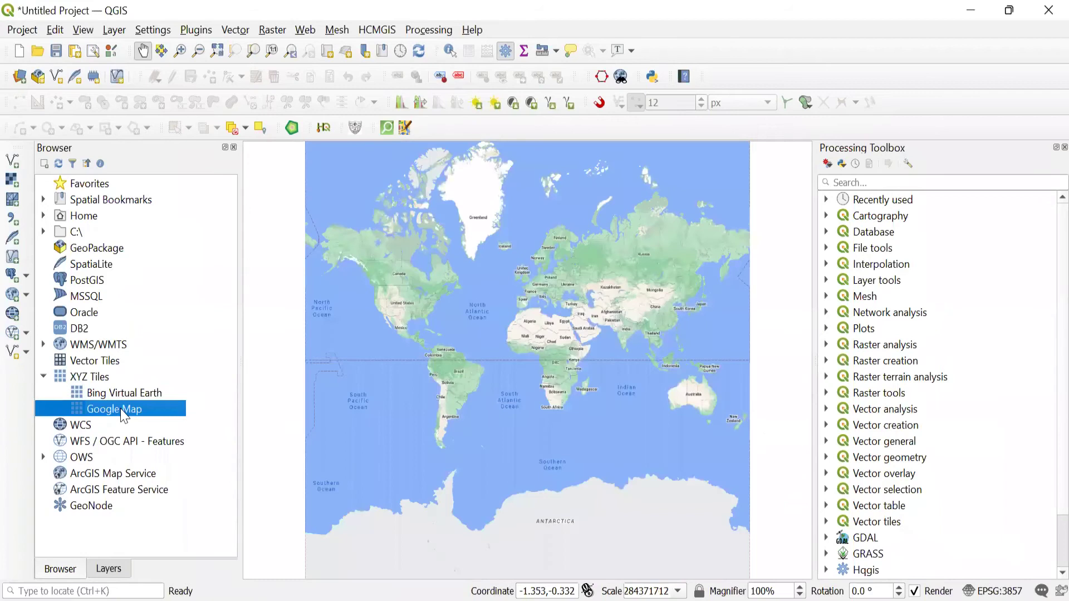
scroll(503, 317, up, 2)
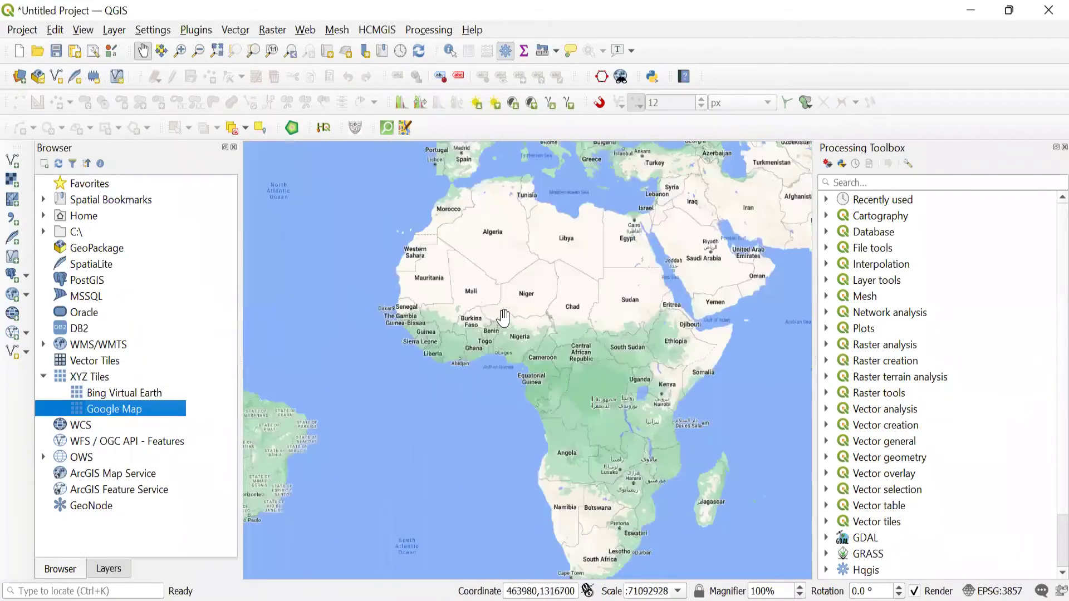
scroll(503, 317, up, 1)
scroll(499, 319, down, 2)
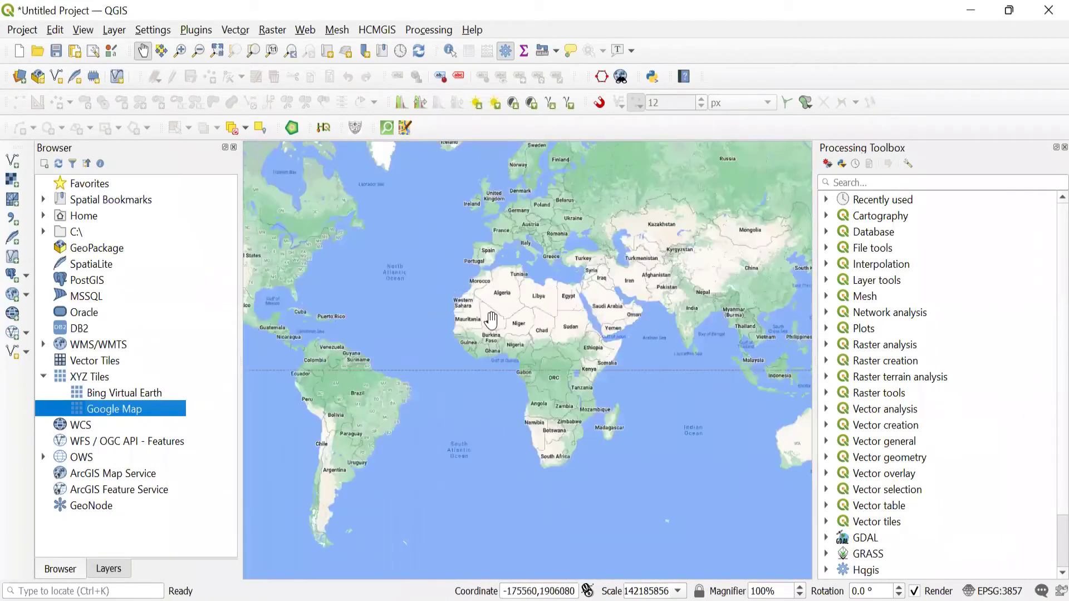
click(108, 378)
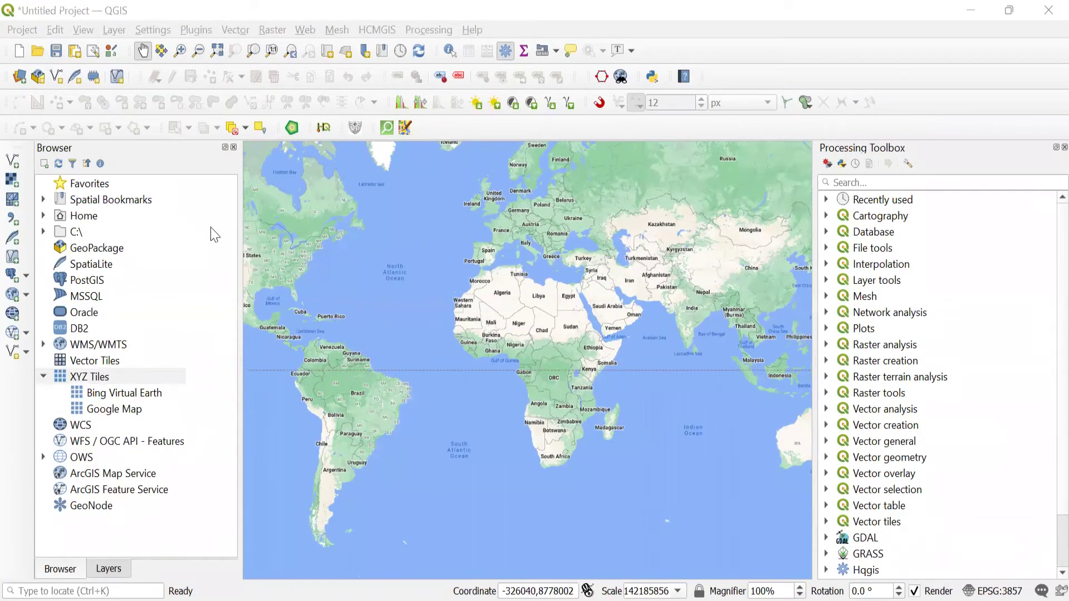
Select the Google Satellite tile URL in the article and bring it back to QGIS.
key(alt+Tab)
drag(212, 229, 635, 222)
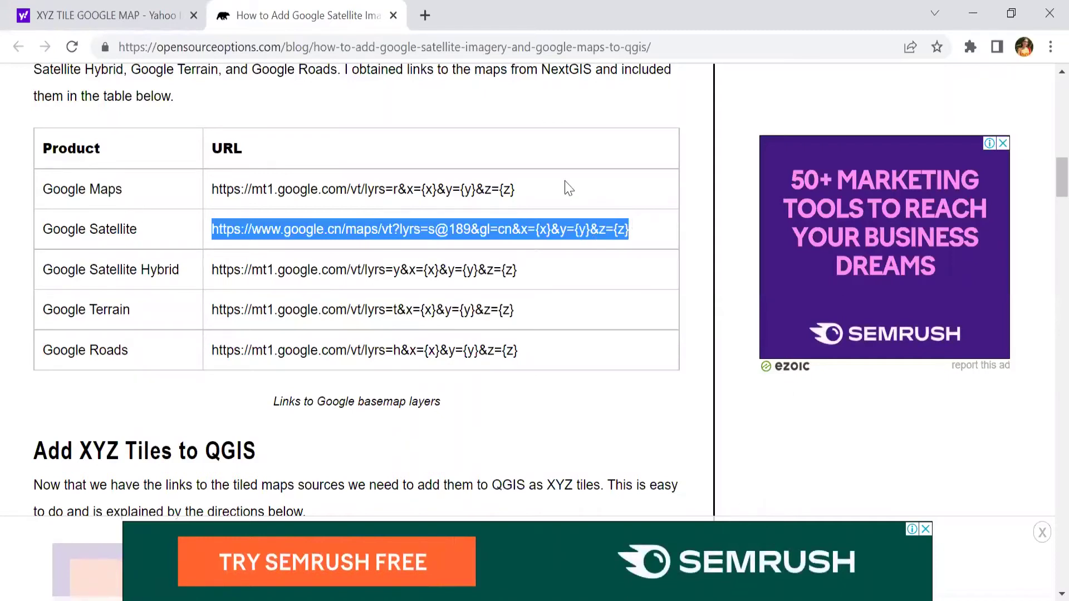
key(alt+Tab)
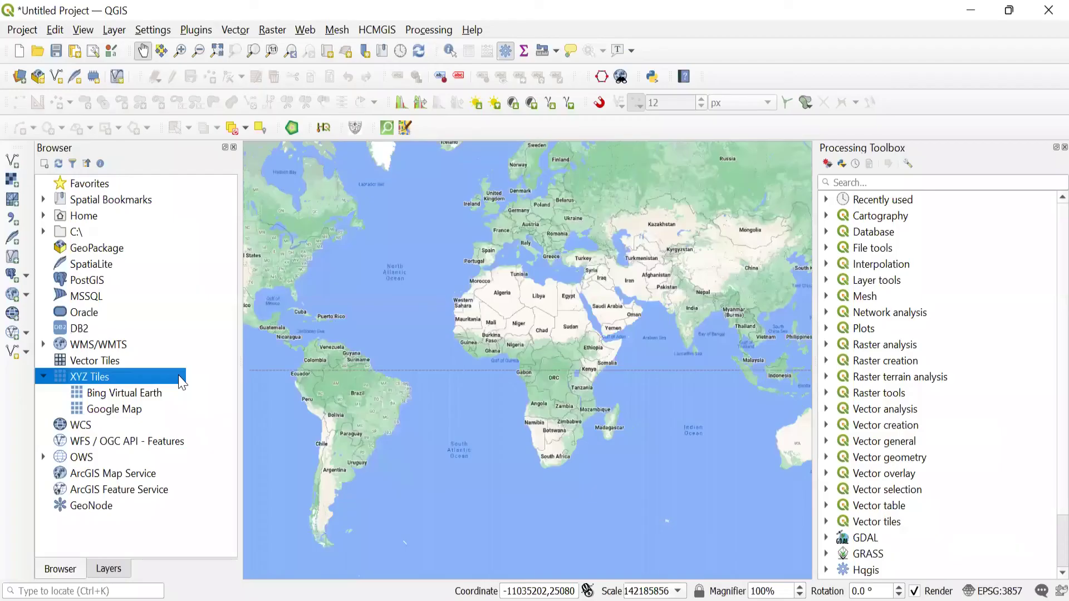
Create an XYZ connection named 'GoogleSatellite' using the pasted satellite tile URL.
right_click(229, 377)
click(256, 384)
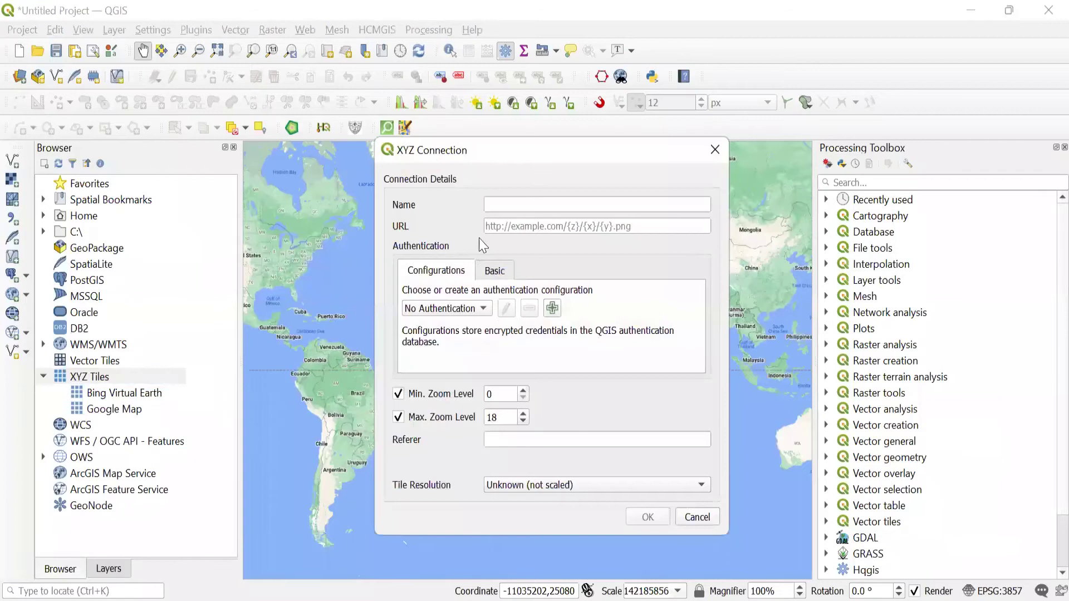
click(503, 225)
text(http://www.google.cn/maps/vt?lyrs=s@189&gl=cn&x={x}&y={y}&z={z})
click(518, 206)
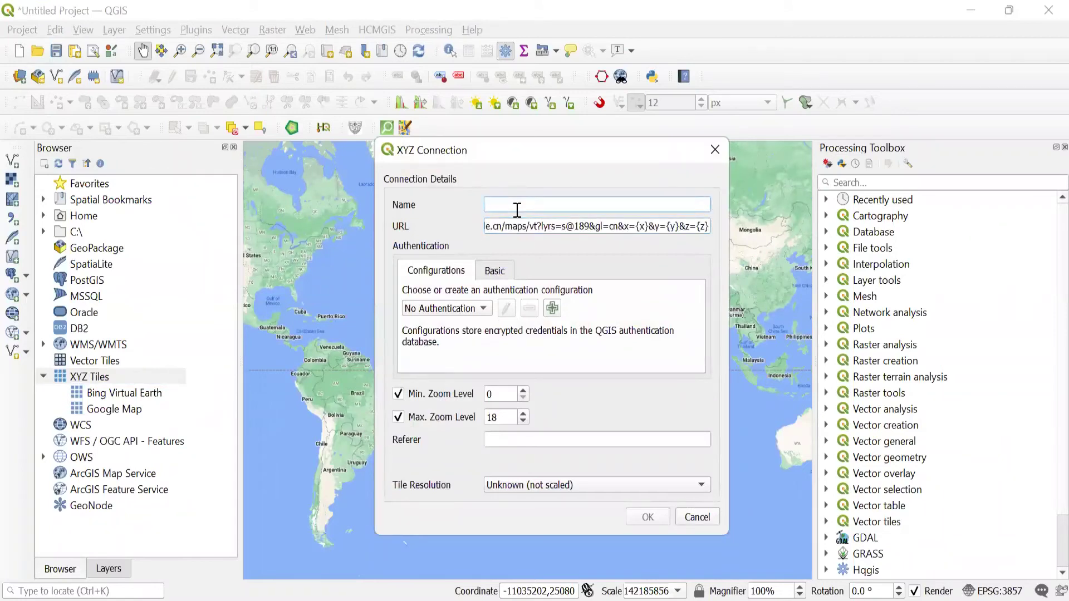
text(GoogleSatellite)
click(646, 517)
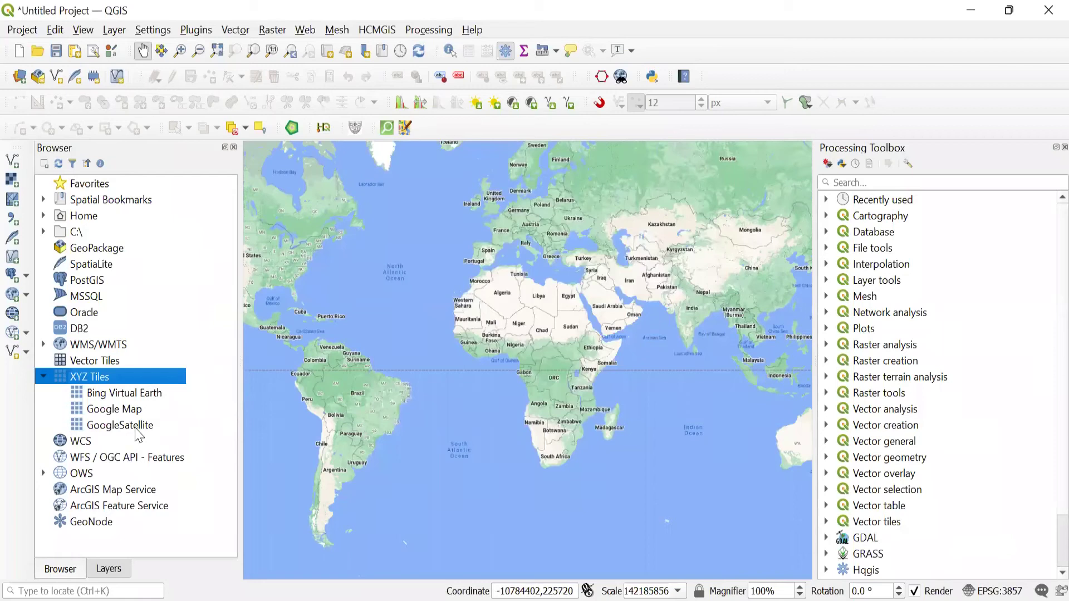
Load GoogleSatellite as a layer, zooming over India and the Arabian Sea.
double_click(128, 425)
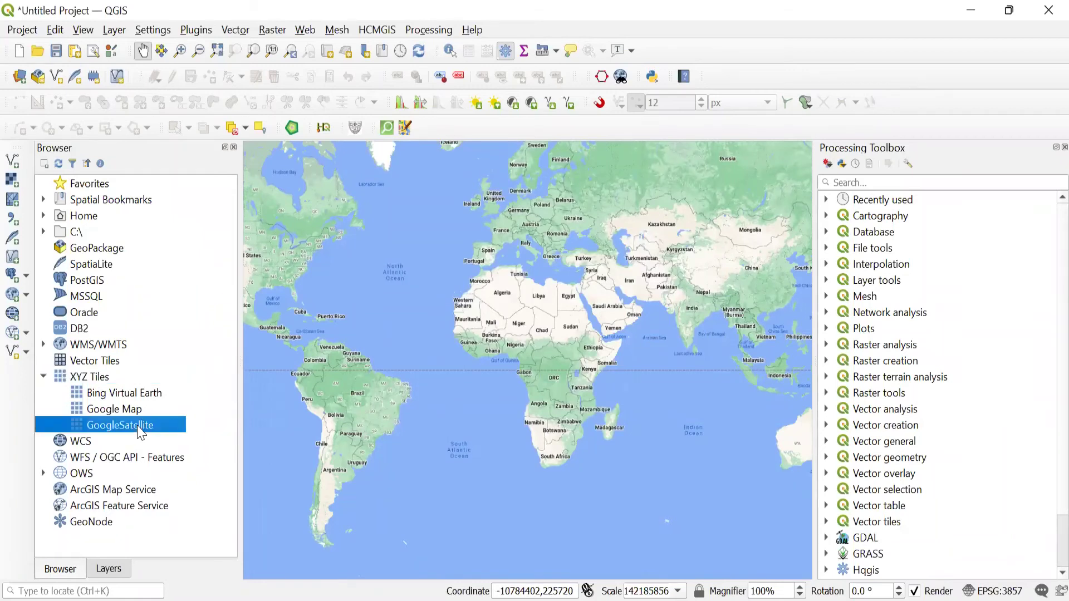
scroll(709, 295, up, 1)
scroll(696, 337, up, 2)
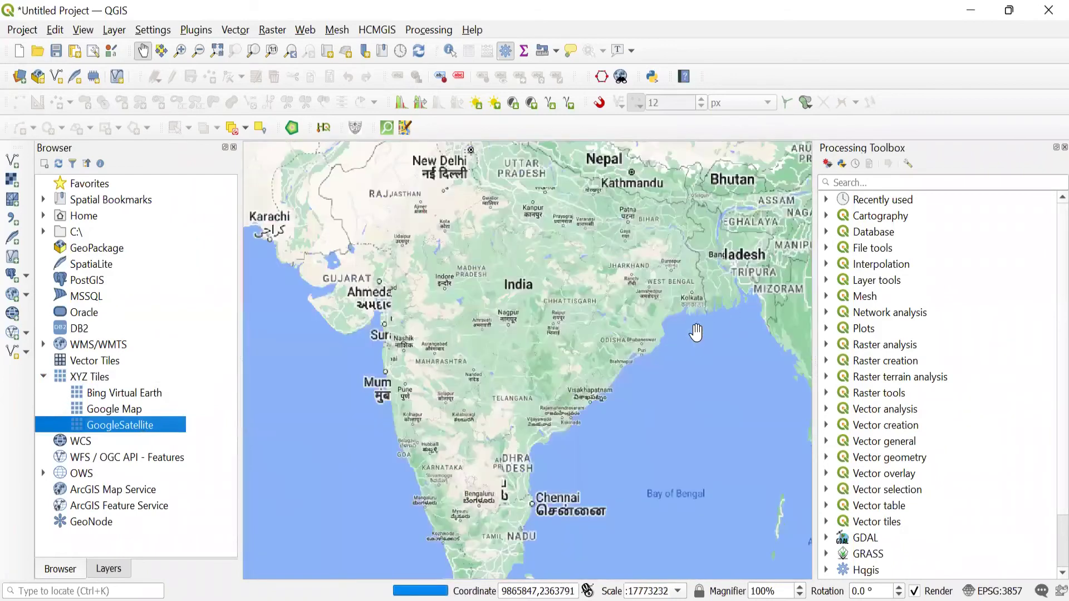
scroll(693, 344, down, 1)
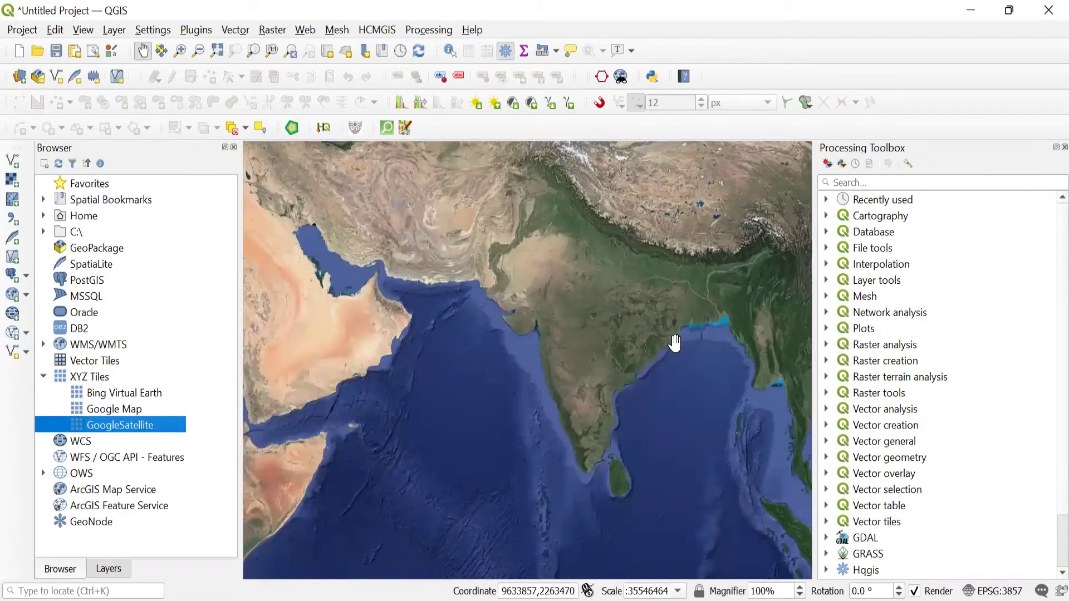
click(102, 383)
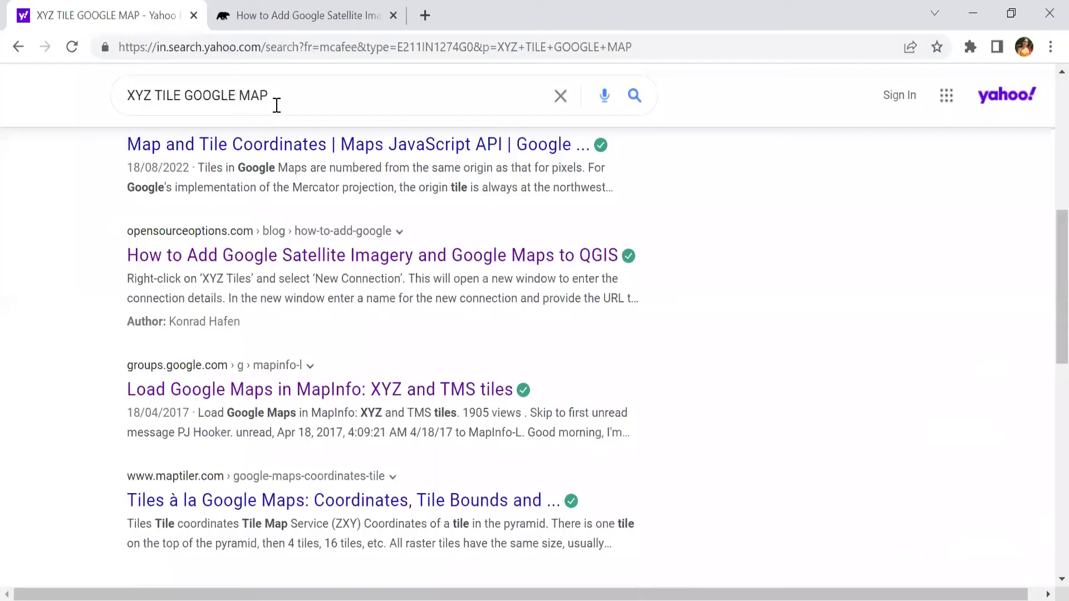
click(284, 100)
Search 'XYZ TILE OSM QGIS' and open the atcoordinates article on XYZ tiles in QGIS 3.
key(BackSpace)
key(BackSpace)
key(BackSpace)
key(BackSpace)
key(BackSpace)
key(BackSpace)
key(BackSpace)
key(BackSpace)
key(BackSpace)
key(BackSpace)
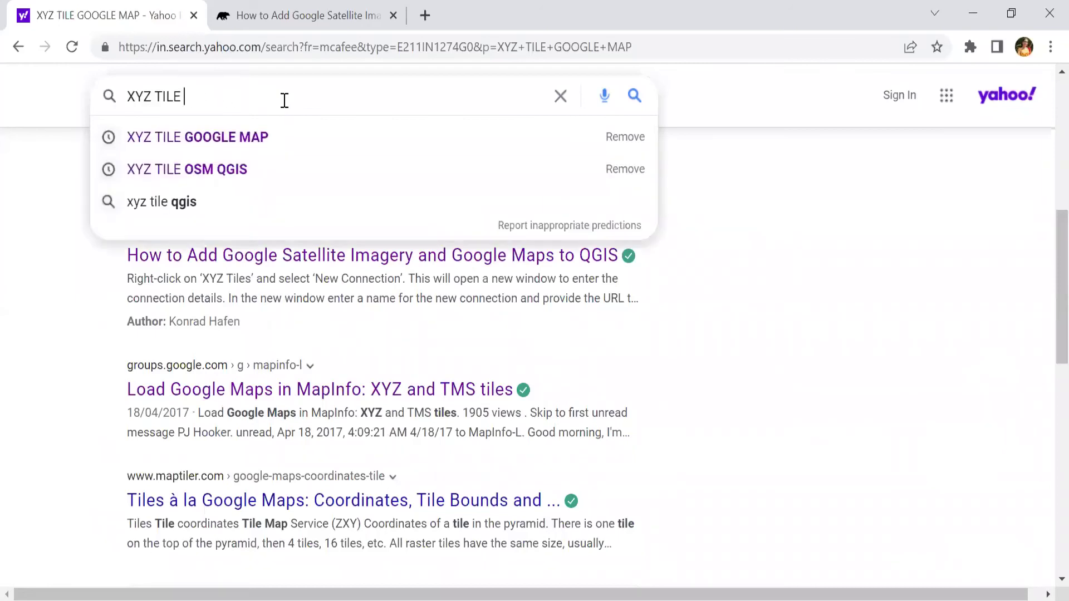
text(OSM)
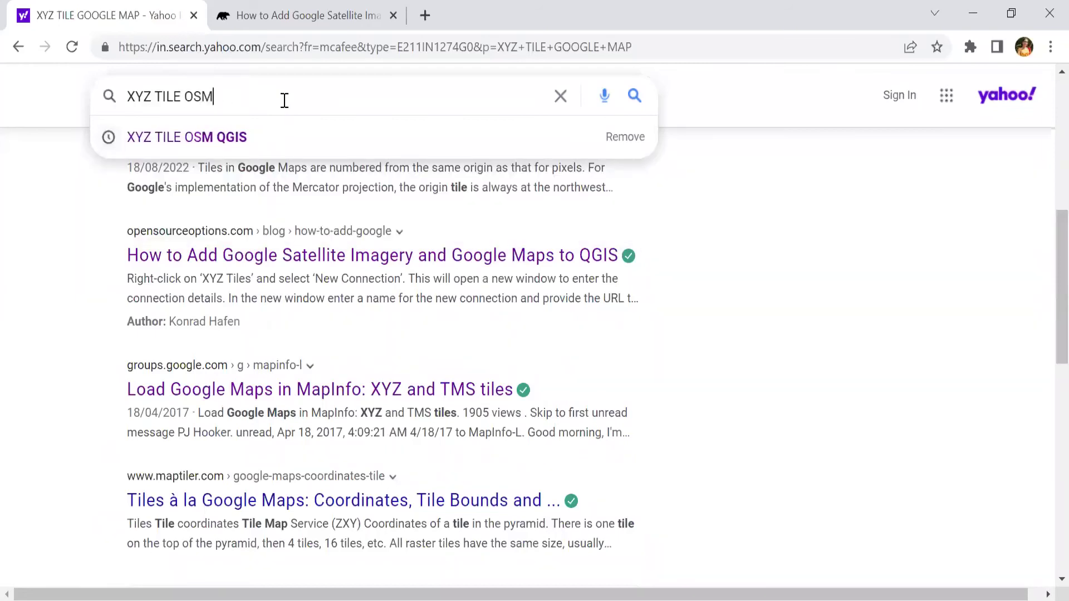
click(266, 137)
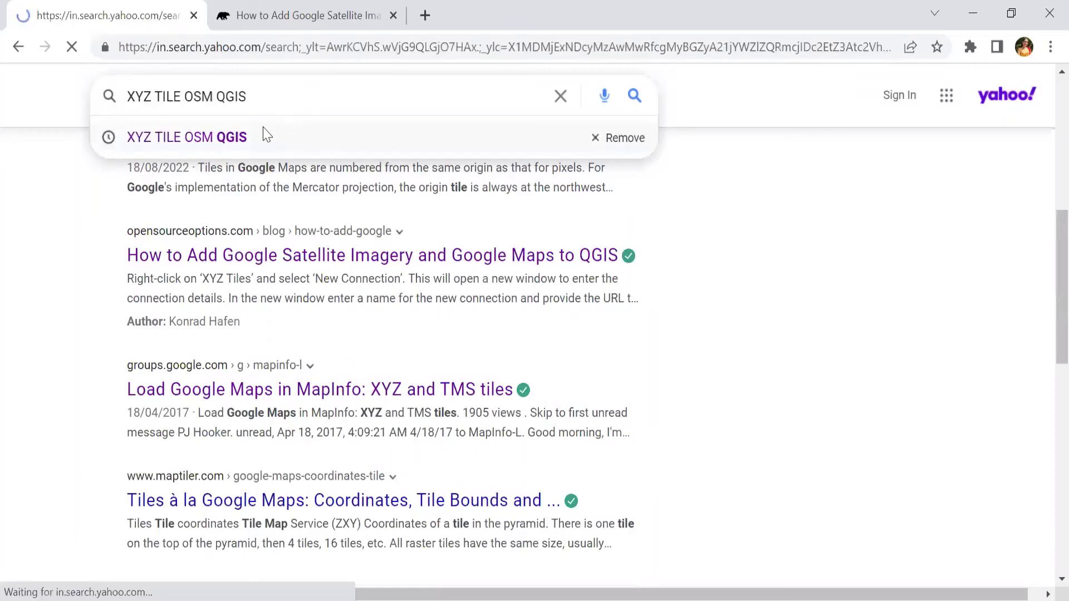
scroll(396, 323, down, 6)
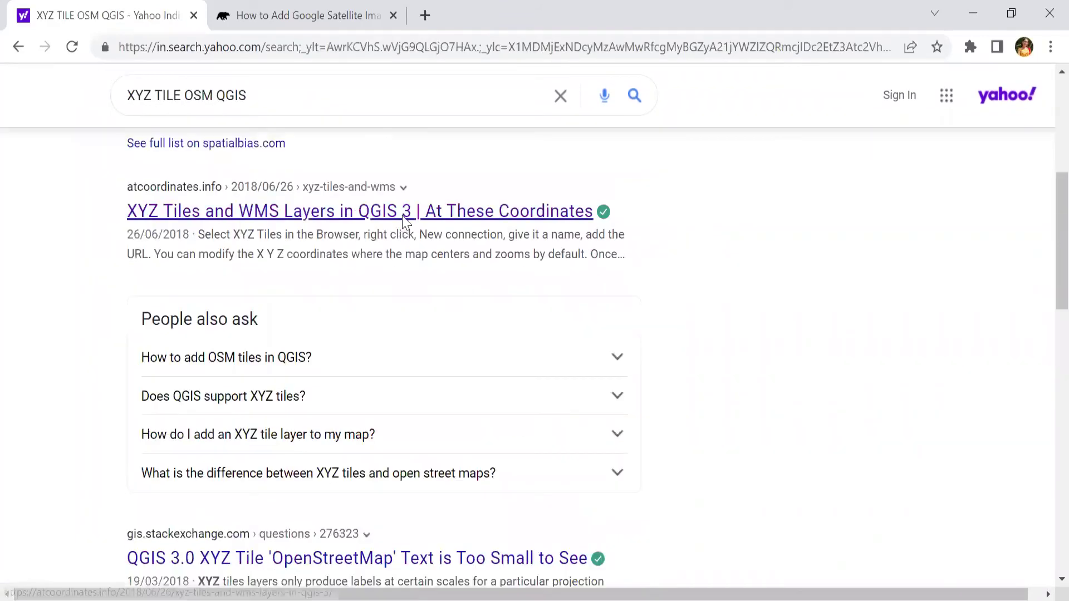
click(404, 216)
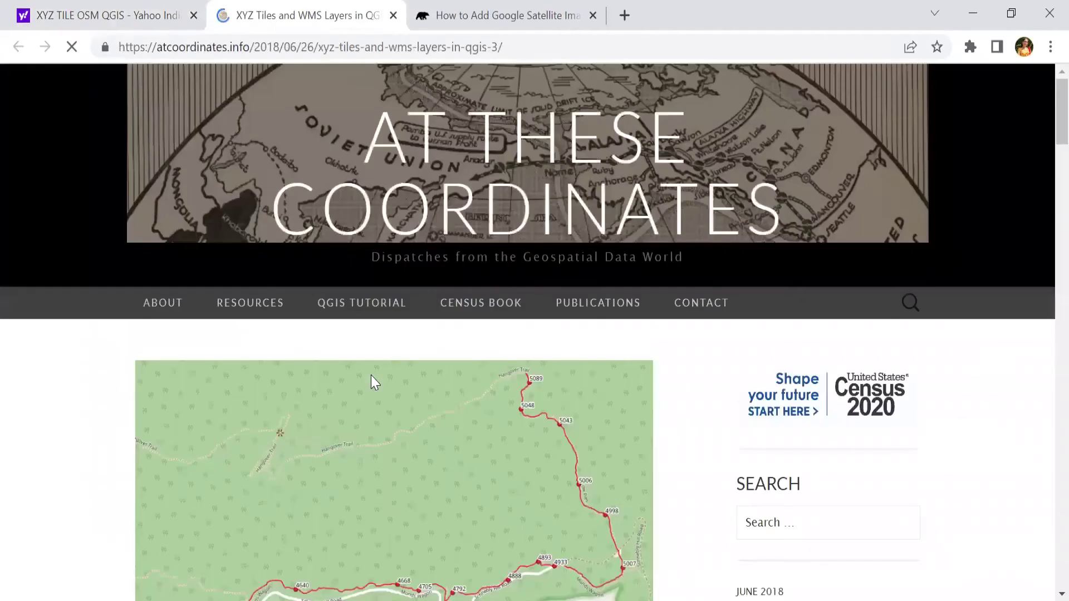
scroll(371, 375, down, 8)
scroll(143, 270, down, 8)
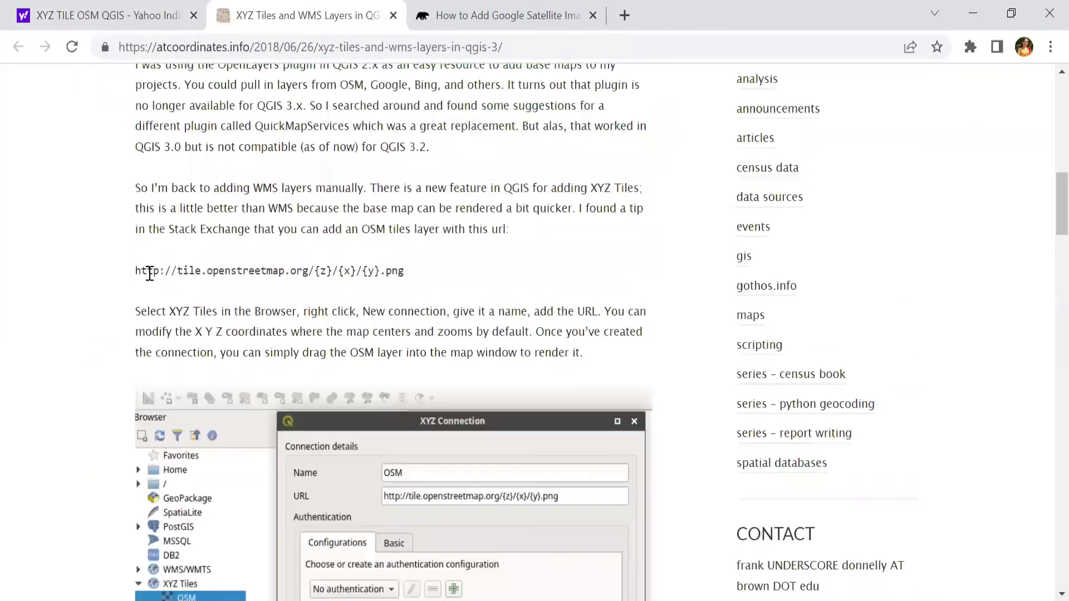
drag(138, 270, 405, 271)
key(ctrl+c)
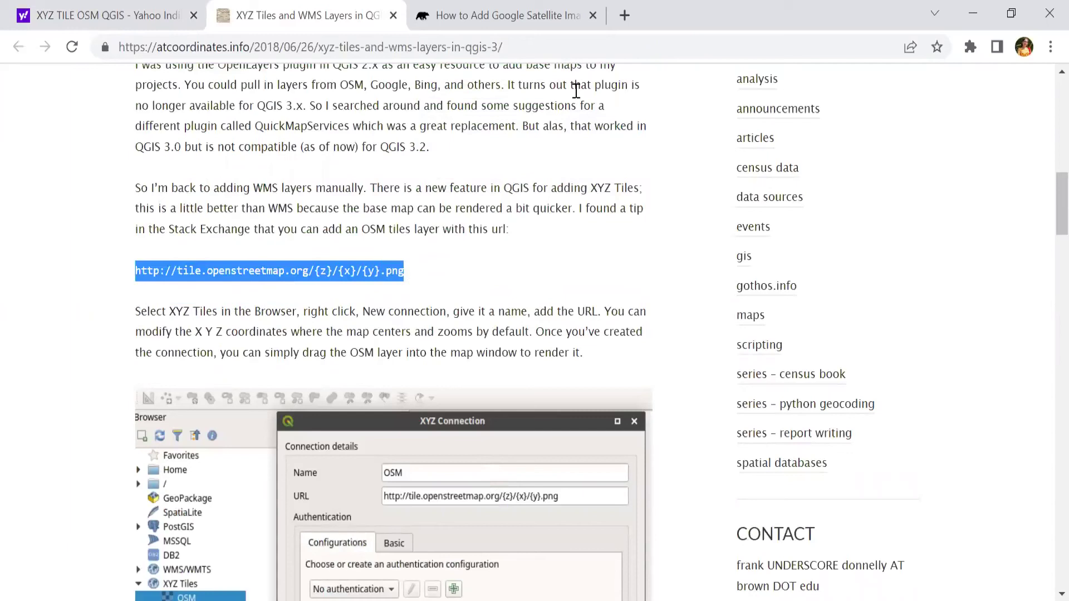
key(alt+Tab)
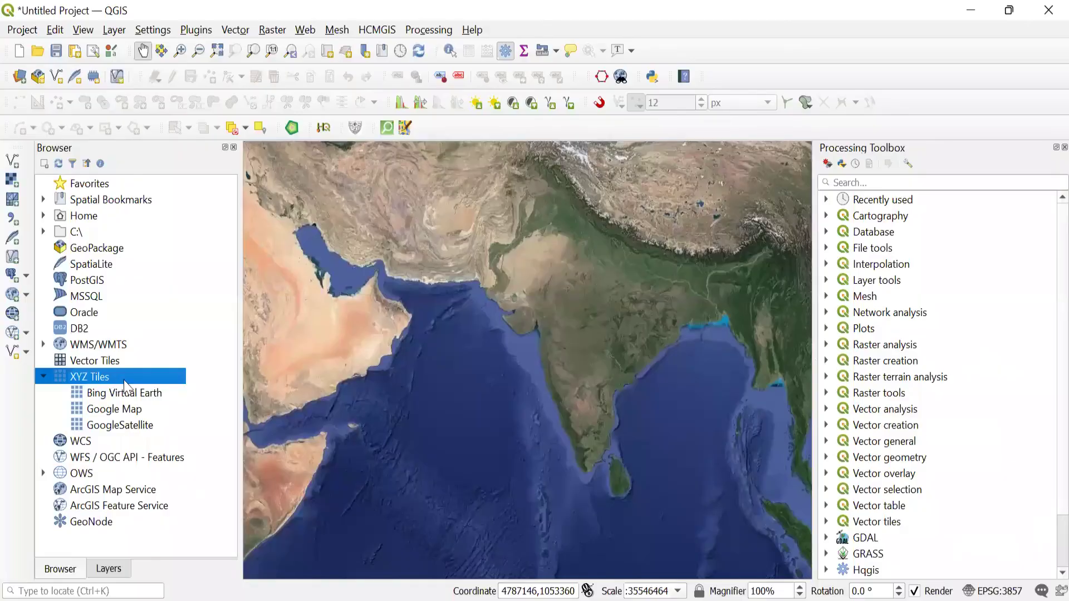
Create an XYZ Tiles connection named 'OSM' using the pasted OpenStreetMap tile URL.
right_click(124, 381)
click(124, 382)
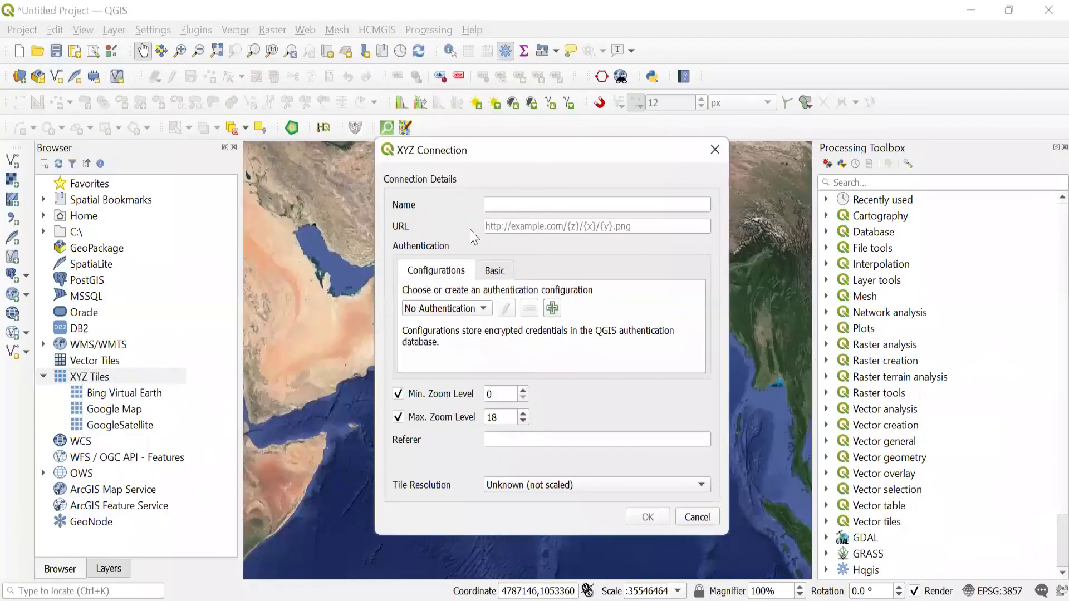
click(506, 227)
key(ctrl+v)
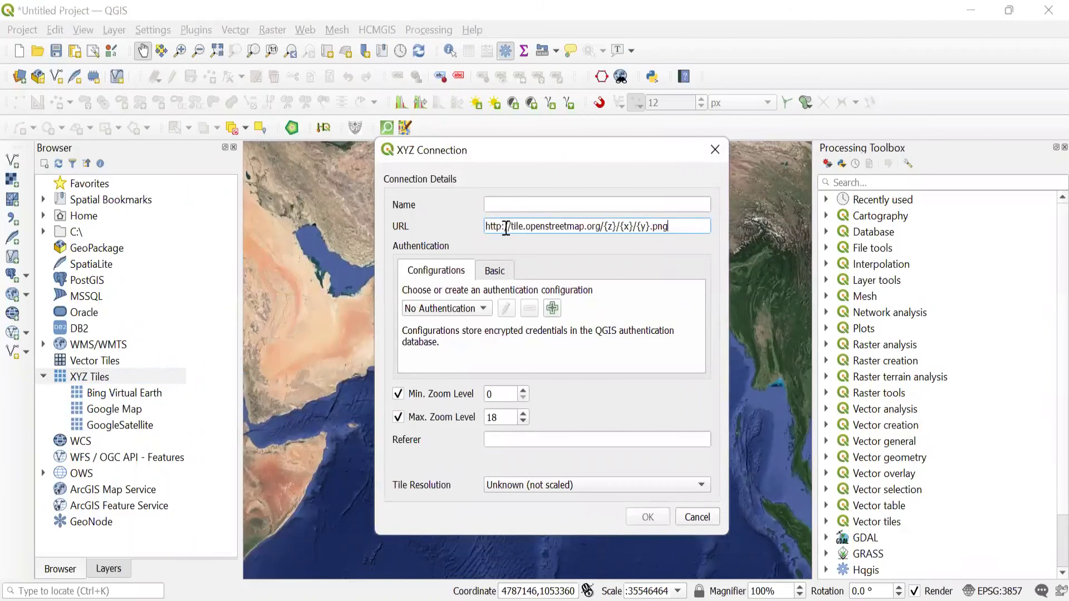
click(516, 204)
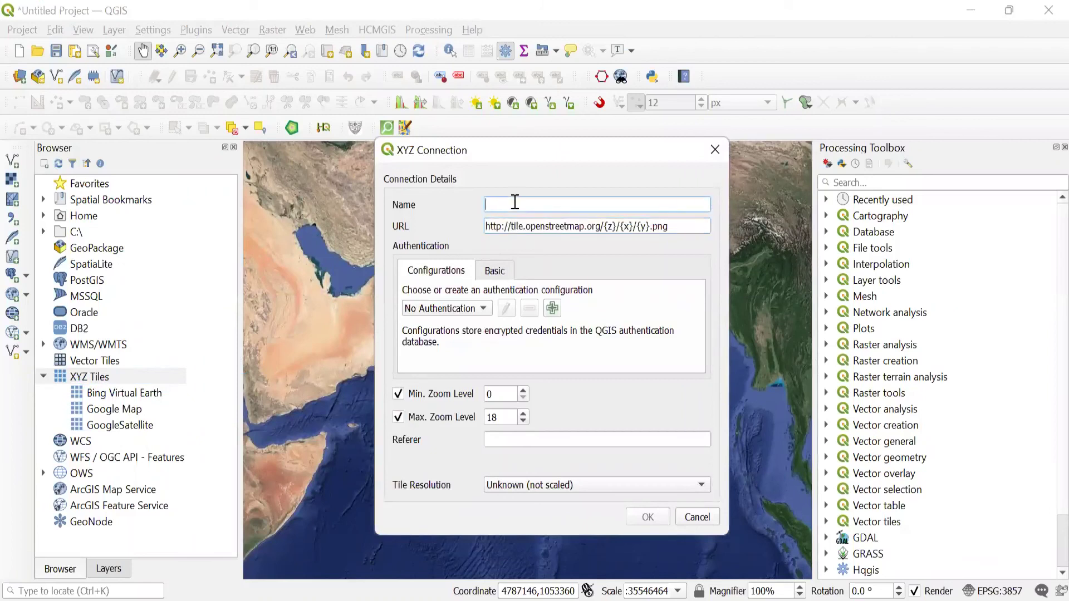
text(OSM)
click(648, 517)
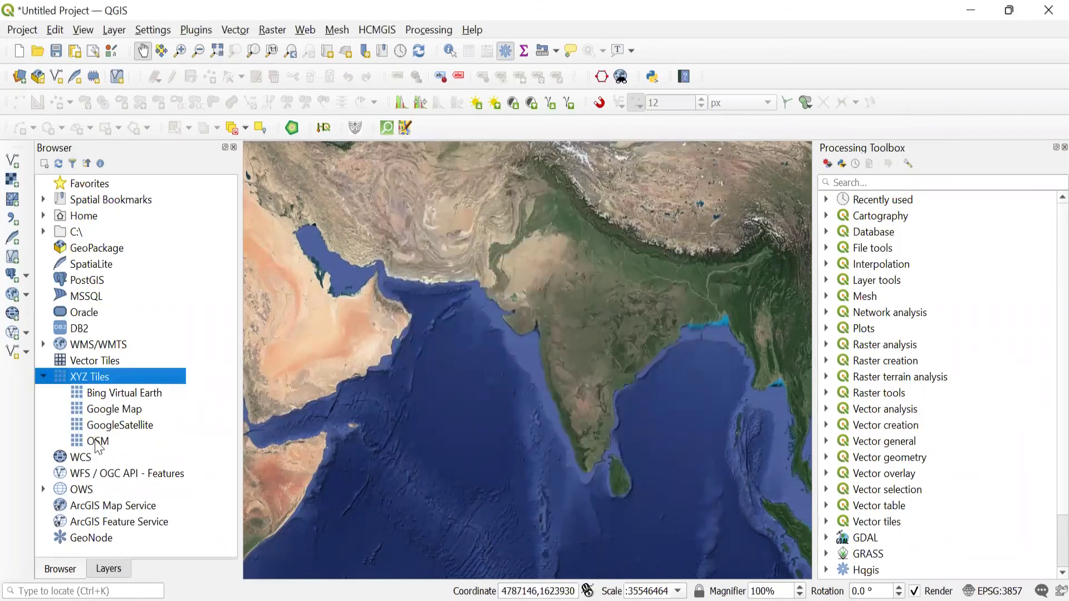
Add the OSM tiles as a map layer, zoom into India, and show the Layers panel.
double_click(98, 442)
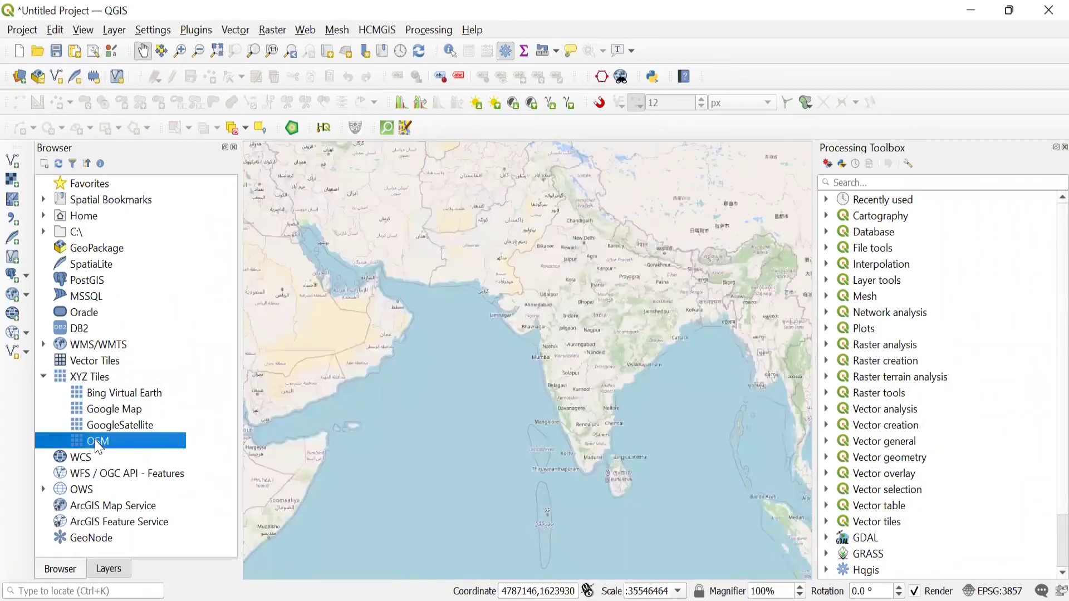
scroll(682, 317, up, 1)
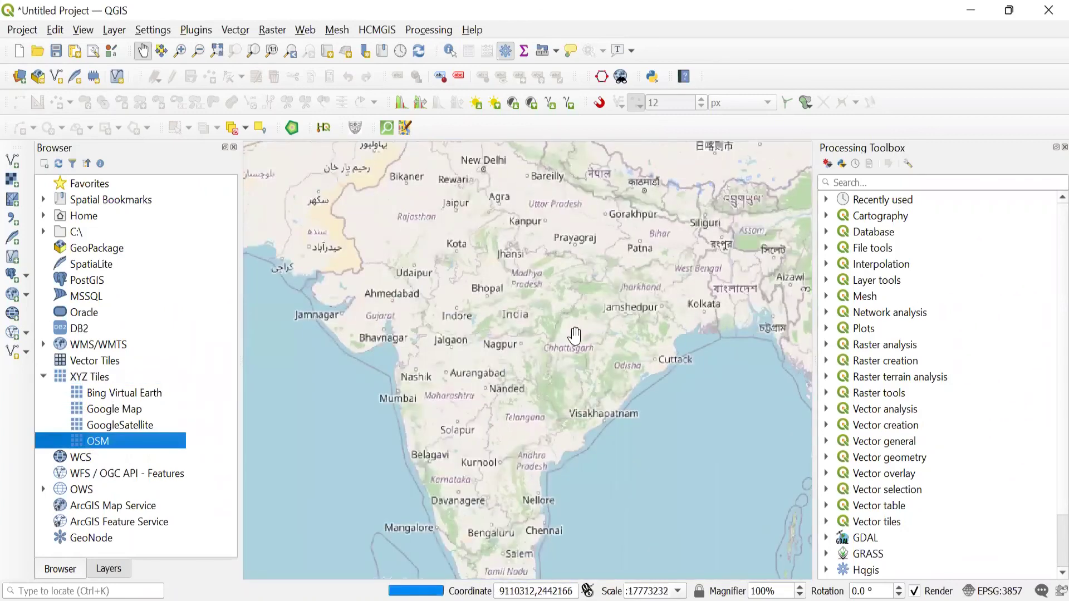
scroll(575, 336, down, 1)
scroll(534, 404, up, 1)
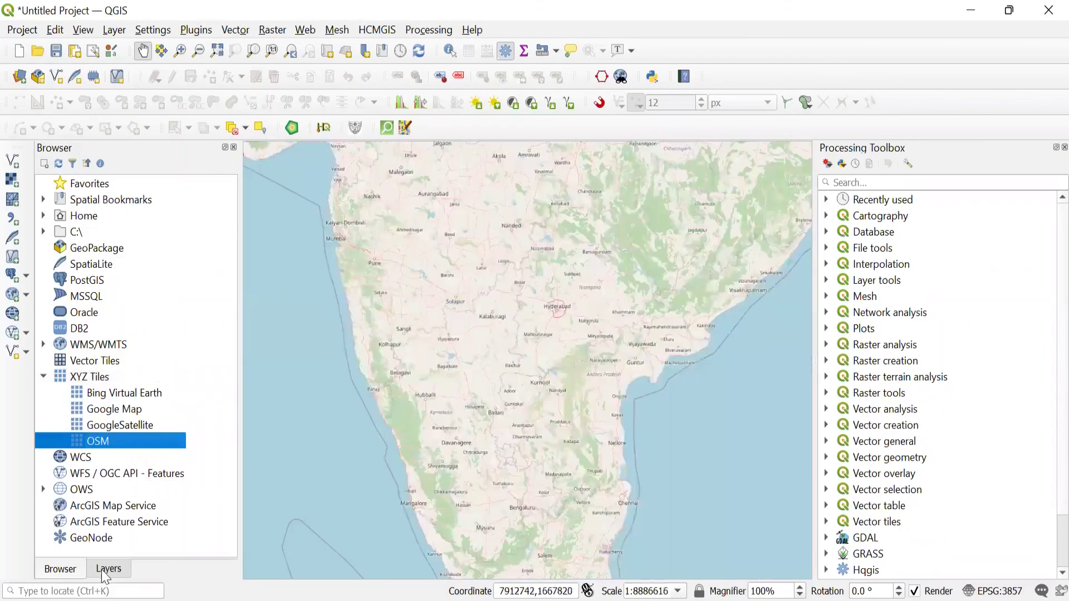
click(106, 571)
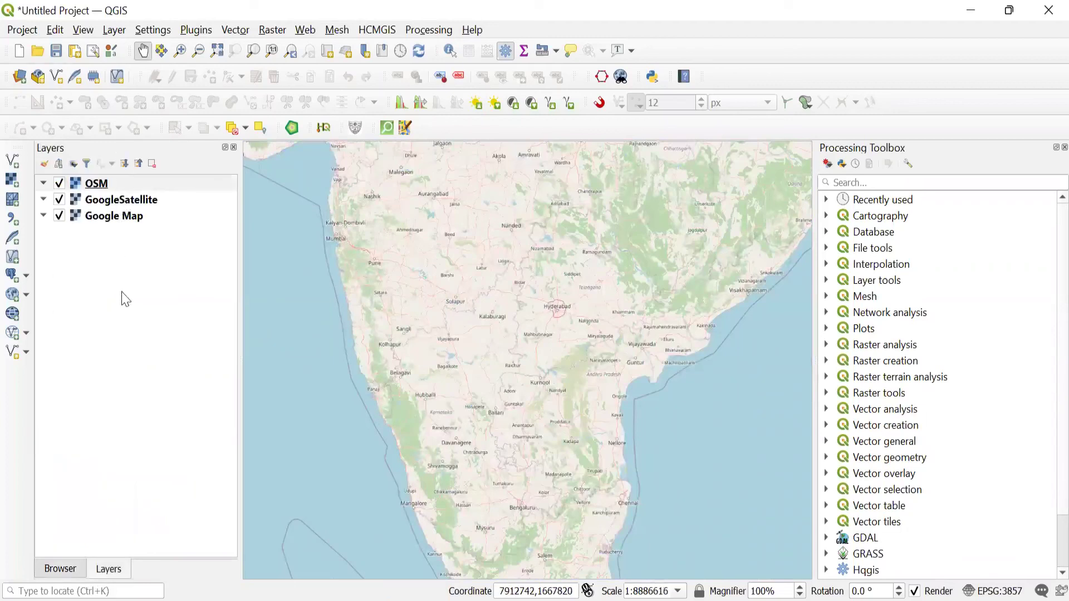